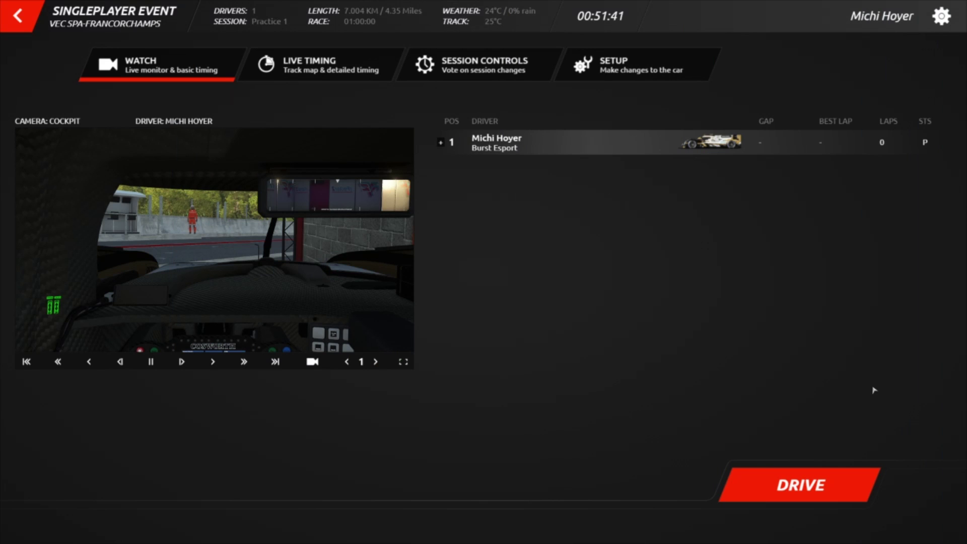
Step: Look up the seat and camera key bindings in the control assignment settings, and return to the car's cockpit
left_click(939, 17)
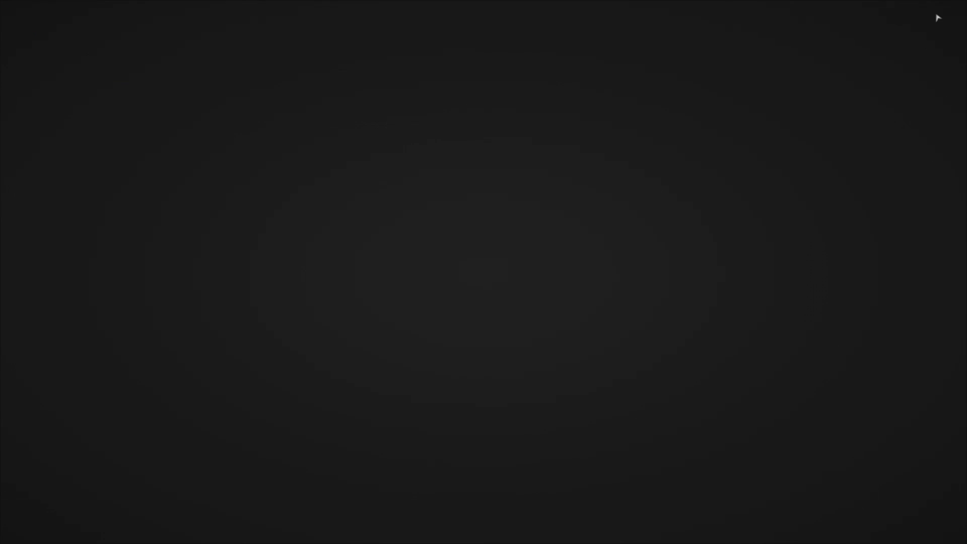
left_click(485, 71)
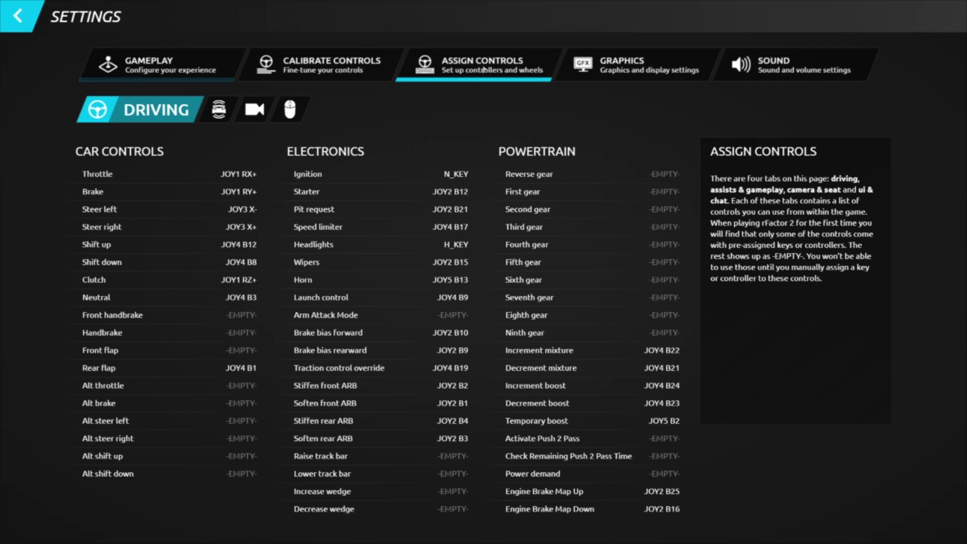
left_click(255, 109)
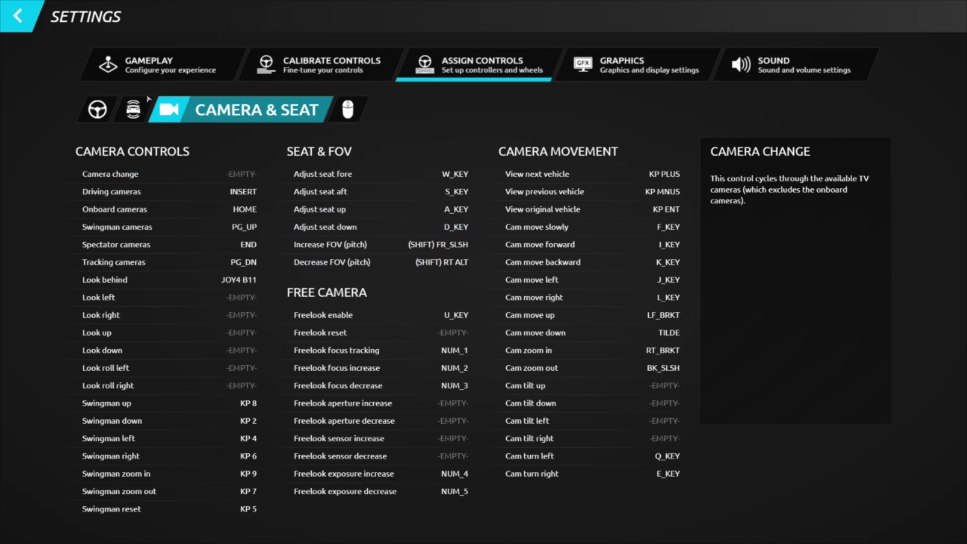
left_click(34, 9)
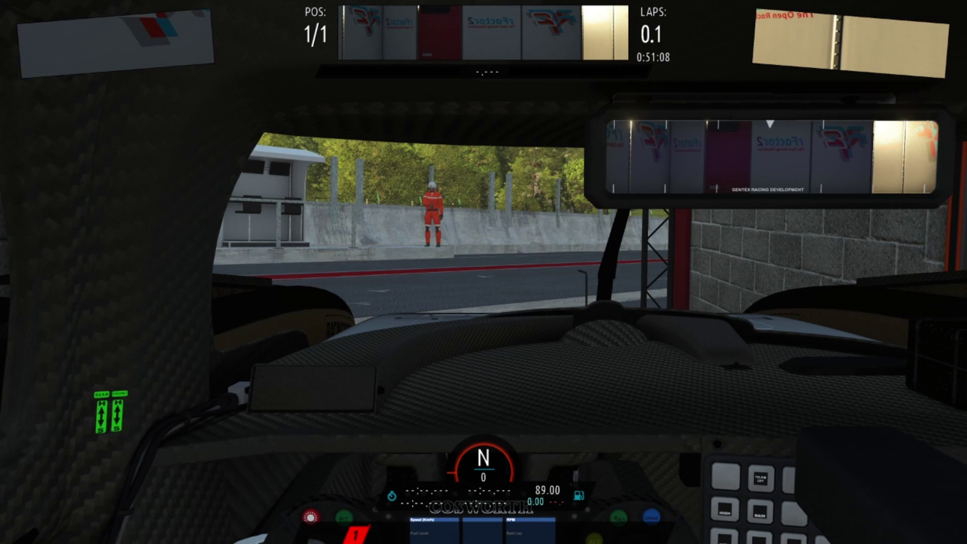
Step: Test the cockpit seat adjustment in the fore-aft and vertical directions, leaving the seat height at 31
key("Up")
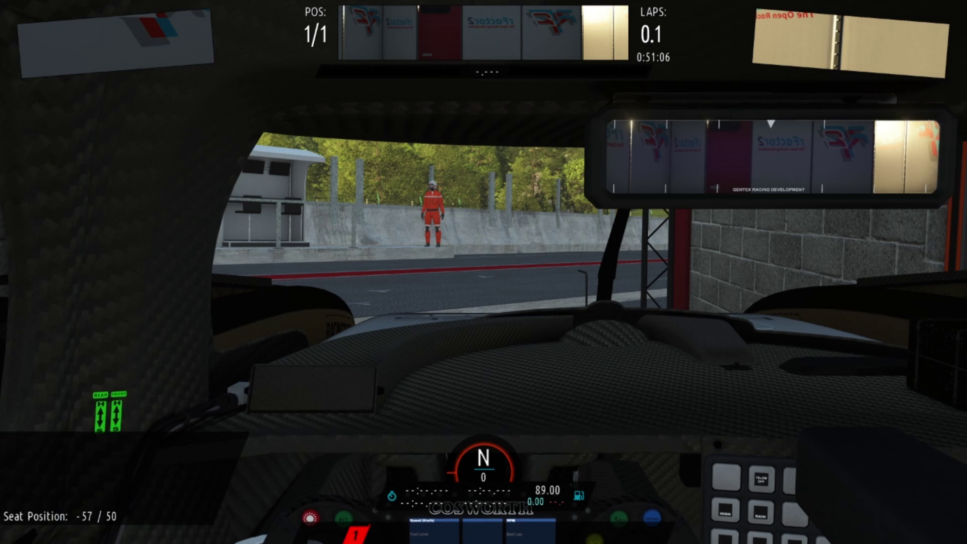
key("Down")
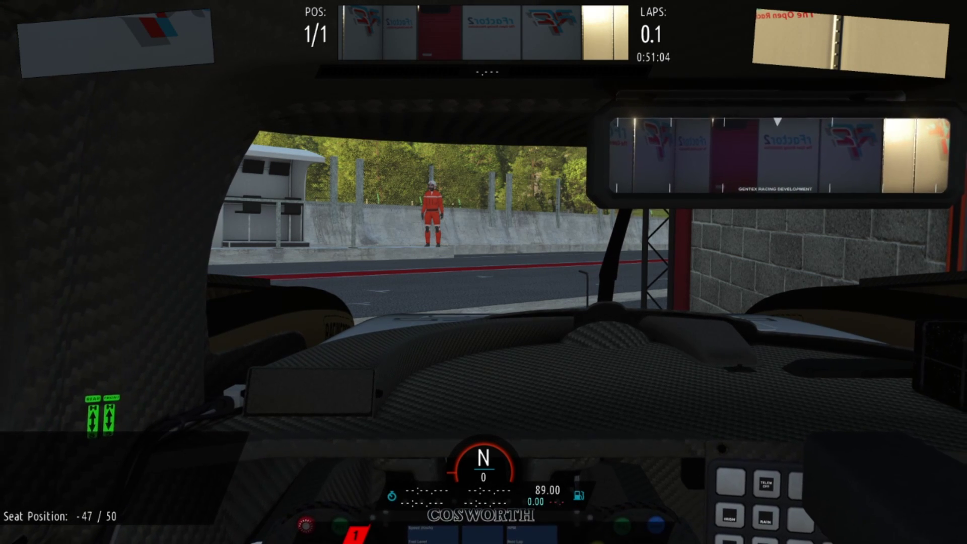
key("Page_Down")
key("Page_Down")
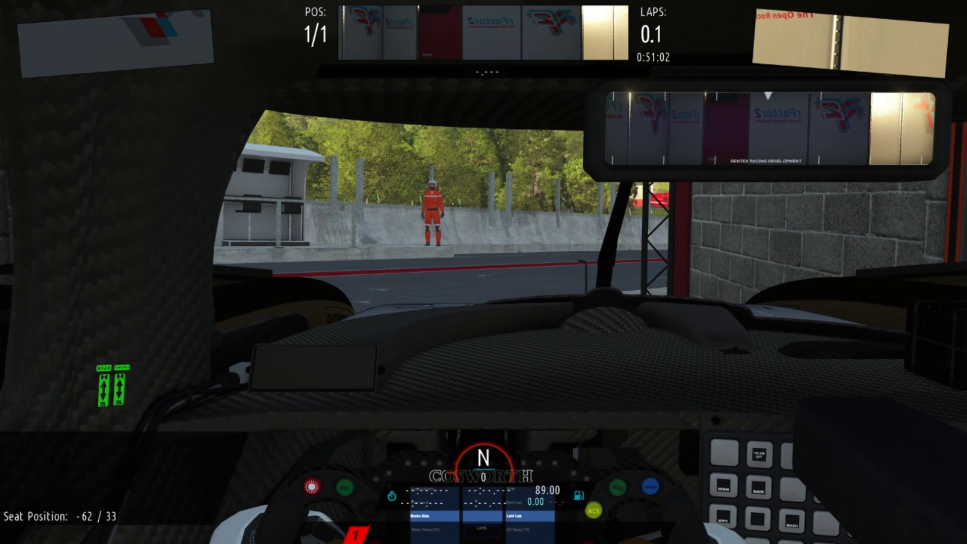
key("Right")
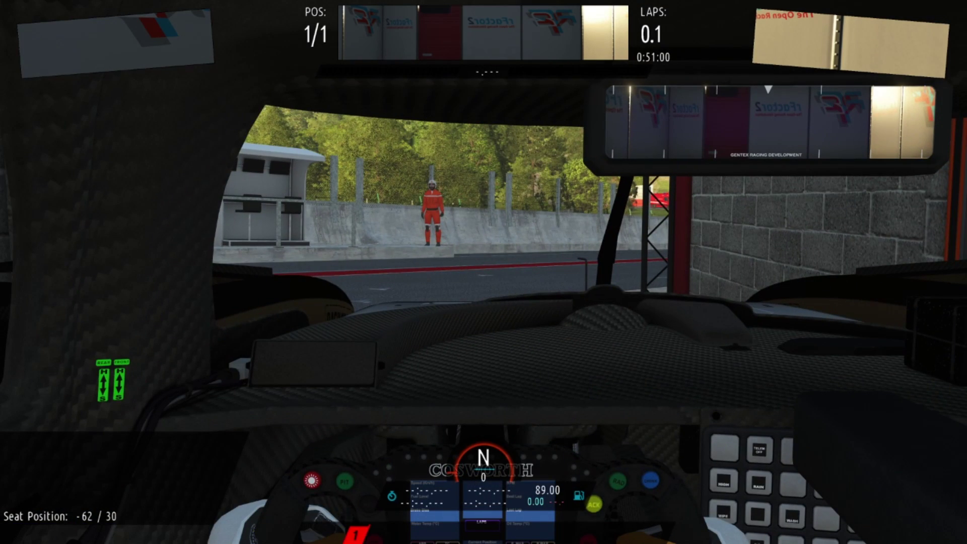
key("Home")
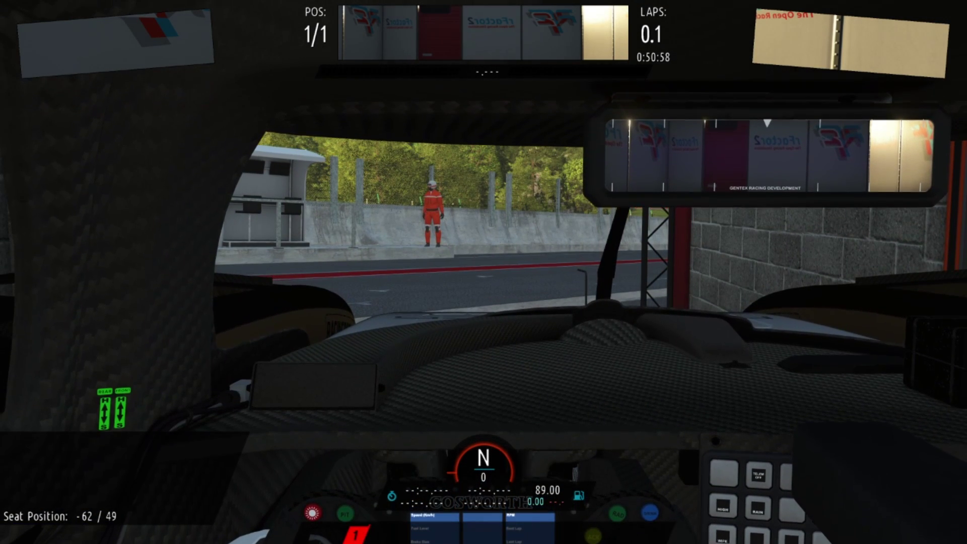
key("End")
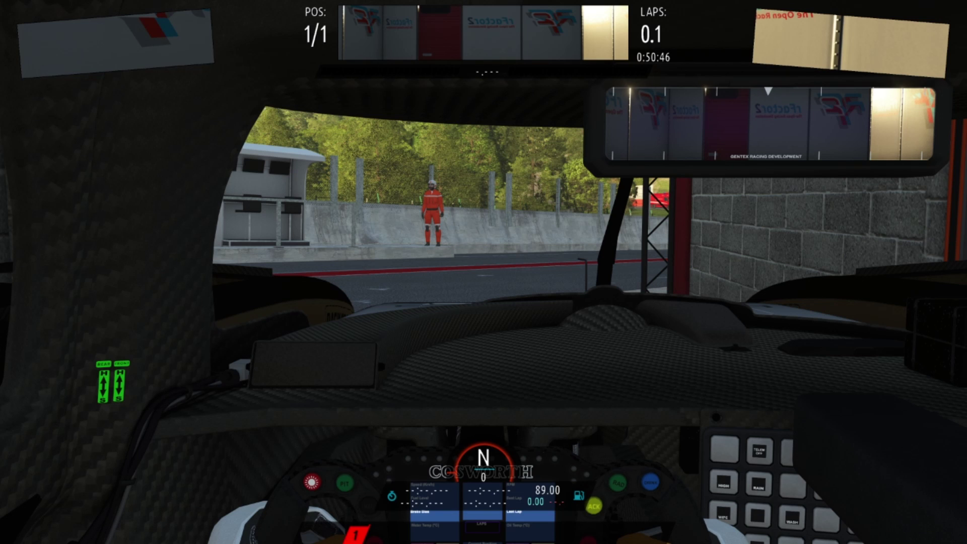
Step: Move the seat forward to seat position -23 / 31
key("Up")
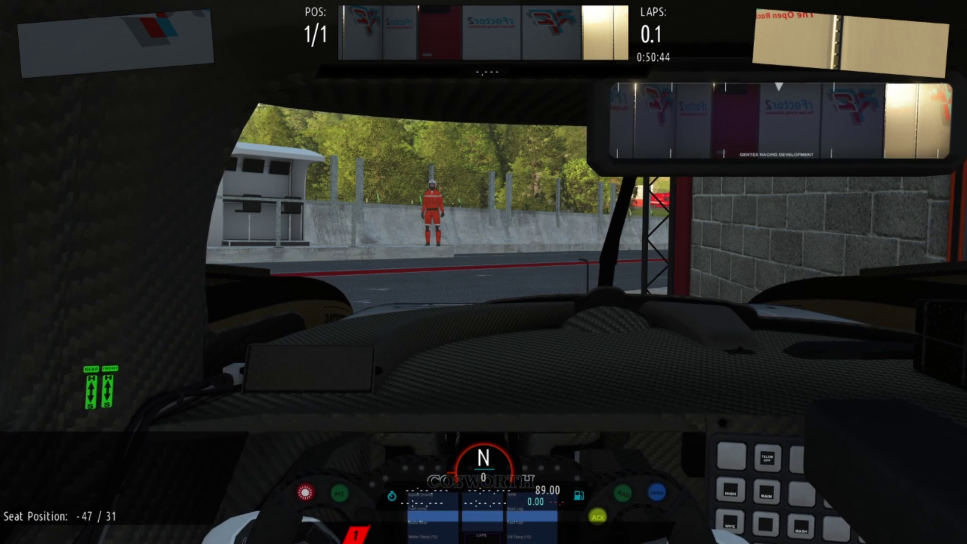
key("Down")
key("Down")
key("Down")
key("Down")
key("Down")
key("Down")
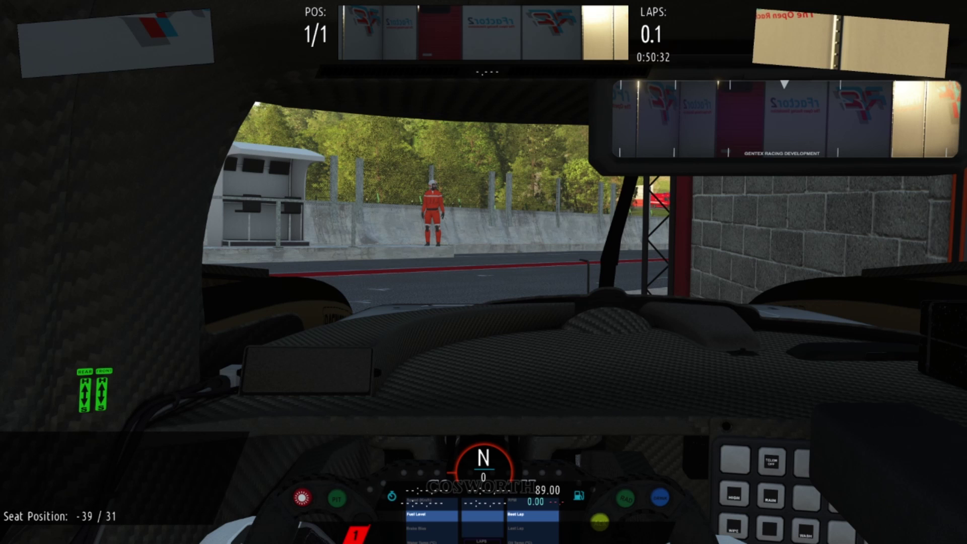
key("Up")
key("Down")
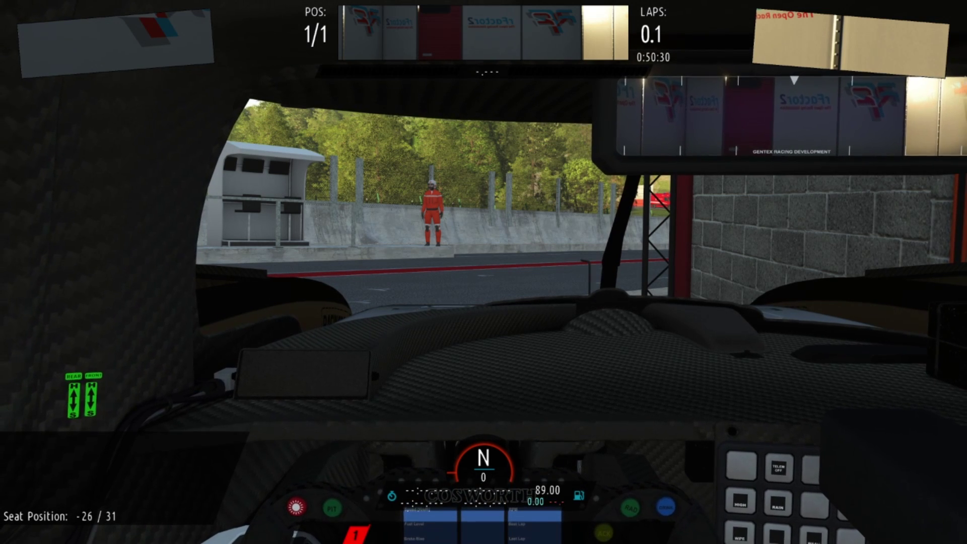
key("ctrl+Up")
key("ctrl+Up")
key("ctrl+Up")
key("ctrl+Up")
key("ctrl+Up")
key("ctrl+Up")
key("ctrl+Up")
key("ctrl+Up")
key("ctrl+Up")
key("ctrl+Up")
key("ctrl+Up")
key("ctrl+Up")
key("ctrl+Up")
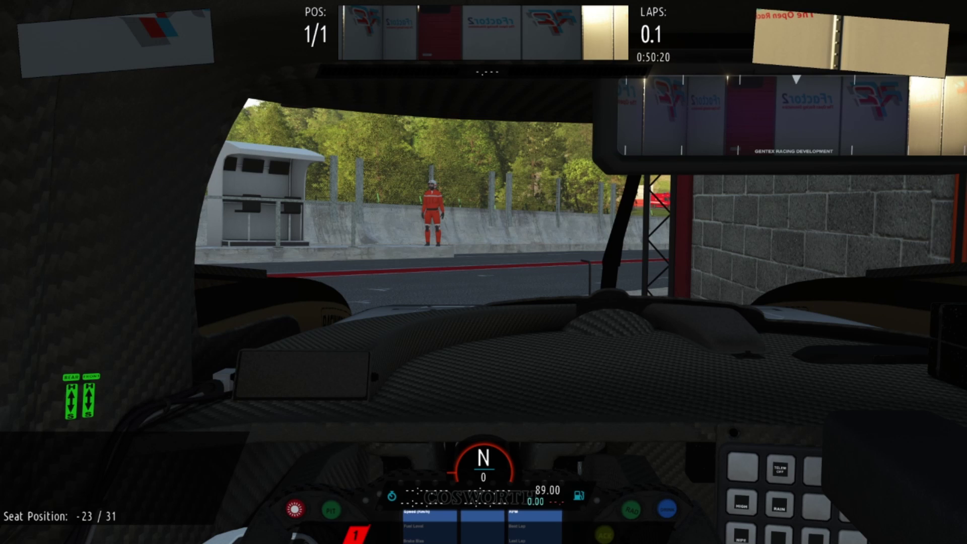
Step: Swing the mirror view to both sides, leave the mirror position at 0 / 0, and shift the mirror's physical position to -11 / -1
key("Right")
key("Right")
key("Left")
key("Left")
key("Left")
key("Left")
key("Left")
key("Left")
key("Left")
key("Left")
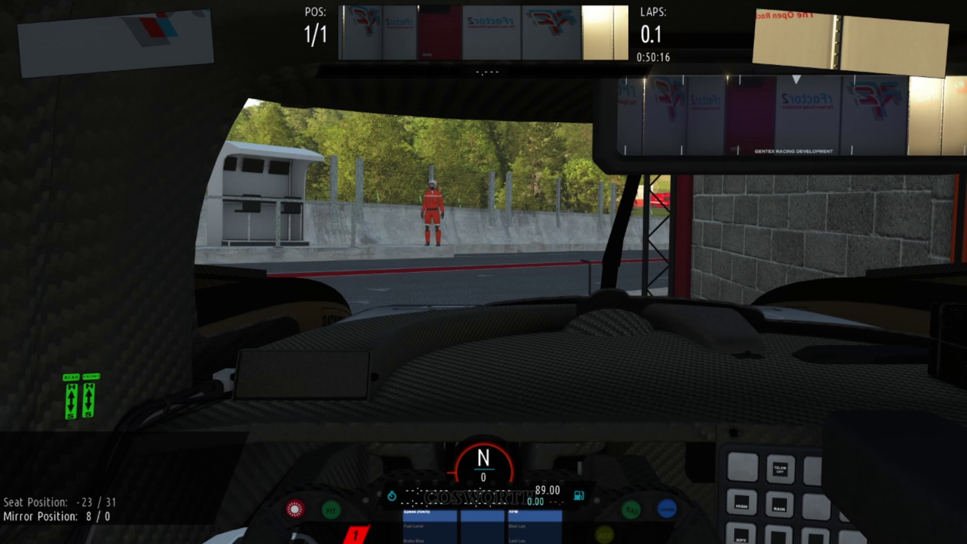
key("Left")
key("Right")
key("Right")
key("Right")
key("Right")
key("Right")
key("Right")
key("Right")
key("Right")
key("Right")
key("Right")
key("Right")
key("Right")
key("Right")
key("Right")
key("Right")
key("Right")
key("Right")
key("Right")
key("Right")
key("Right")
key("Left")
key("Left")
key("Left")
key("Left")
key("Left")
key("Left")
key("Left")
key("Left")
key("Left")
key("Left")
key("Left")
key("Left")
key("Left")
key("Left")
key("Left")
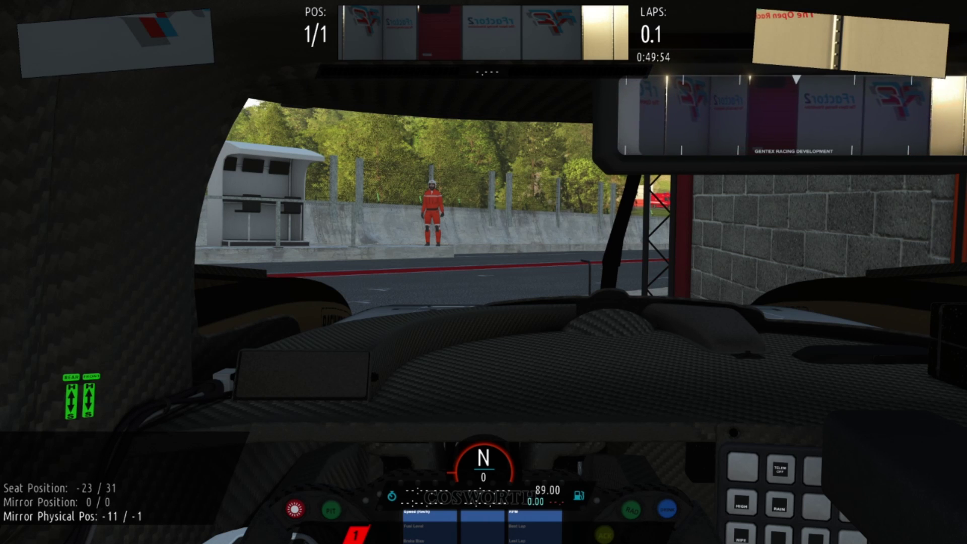
Step: Slide the cockpit mirror's physical position sideways out of its housing to 44
key("shift+Right")
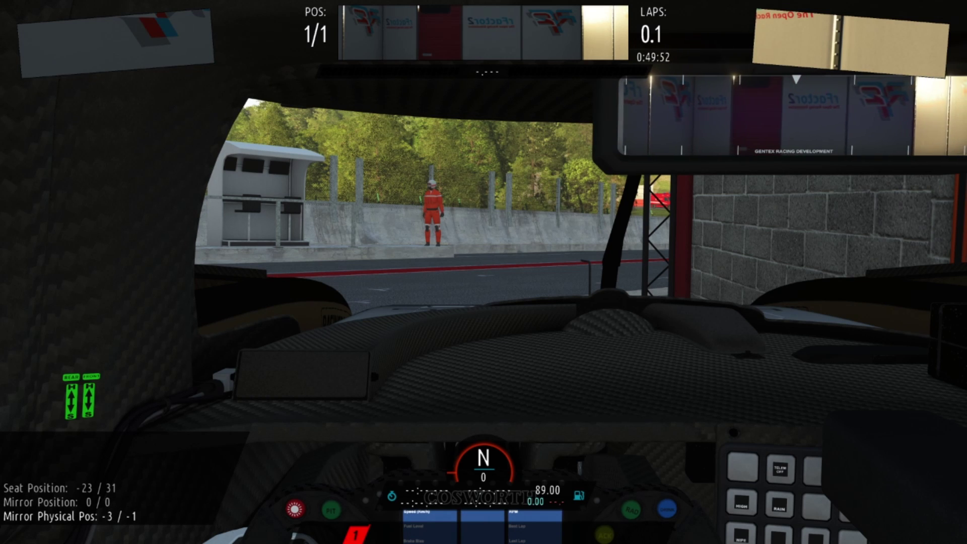
key("shift+Right")
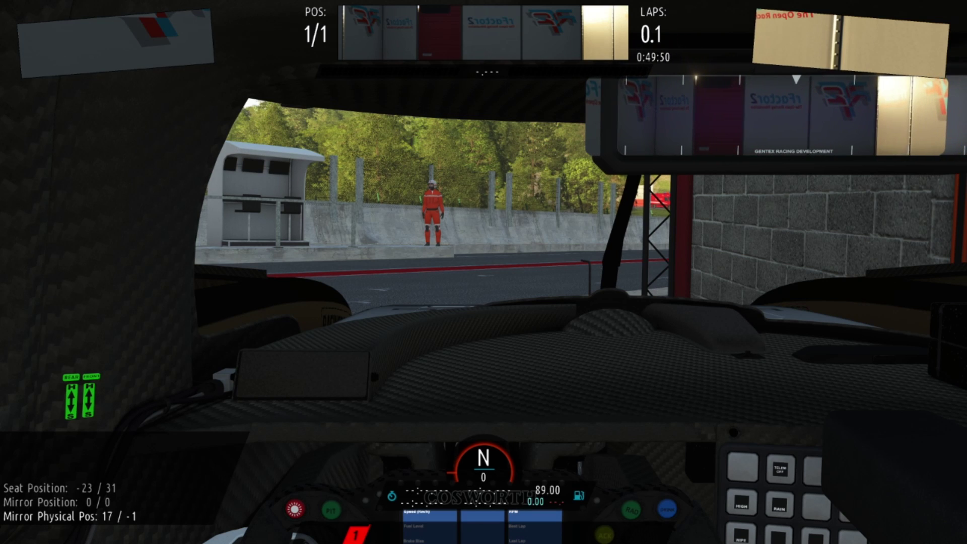
key("shift+Right")
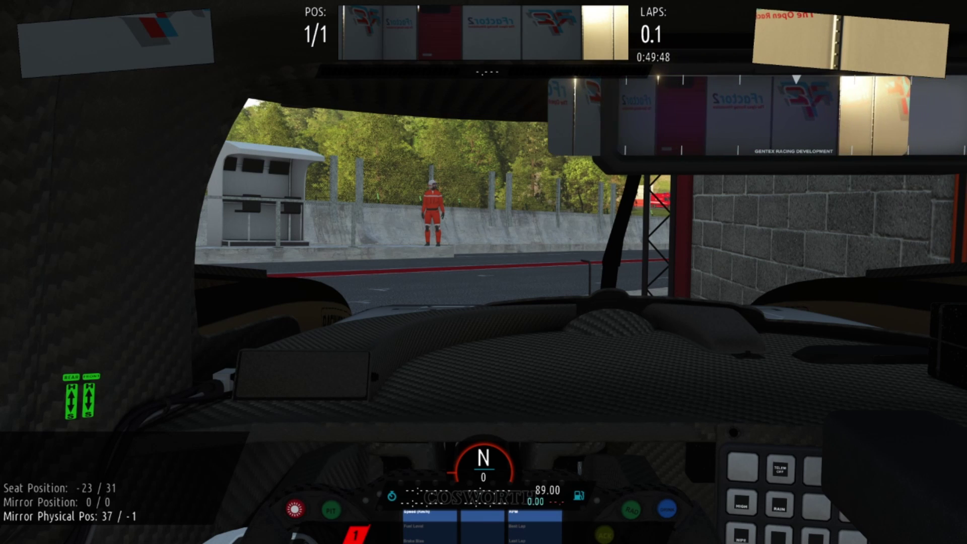
key("shift+Right")
Step: Lower the mirror image below its housing and shift it back sideways to physical position 2 / -100
key("shift+Down")
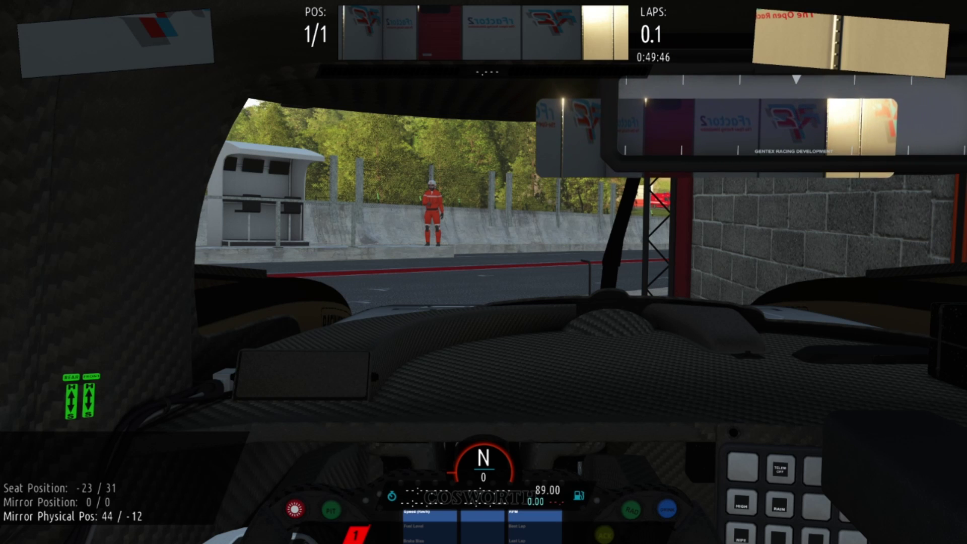
key("shift+Down")
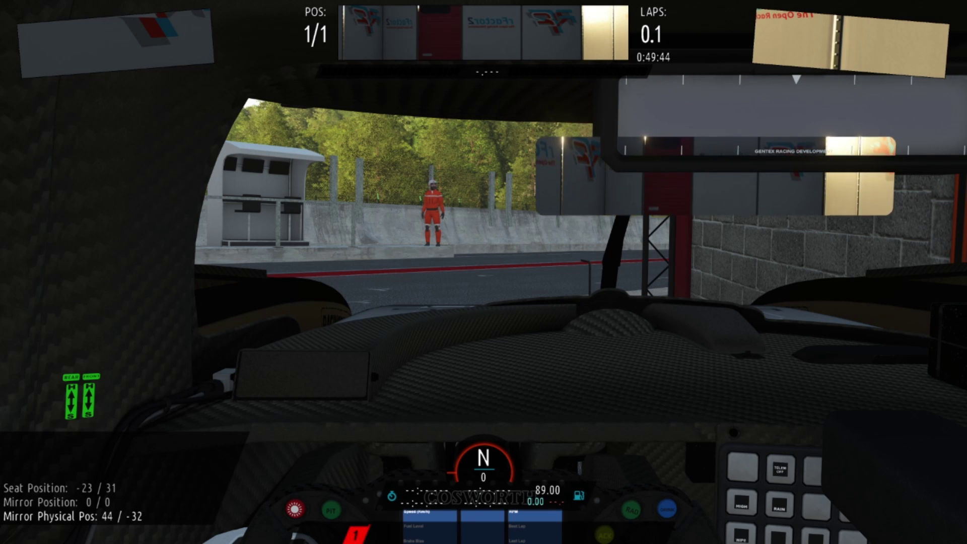
key("shift+Down")
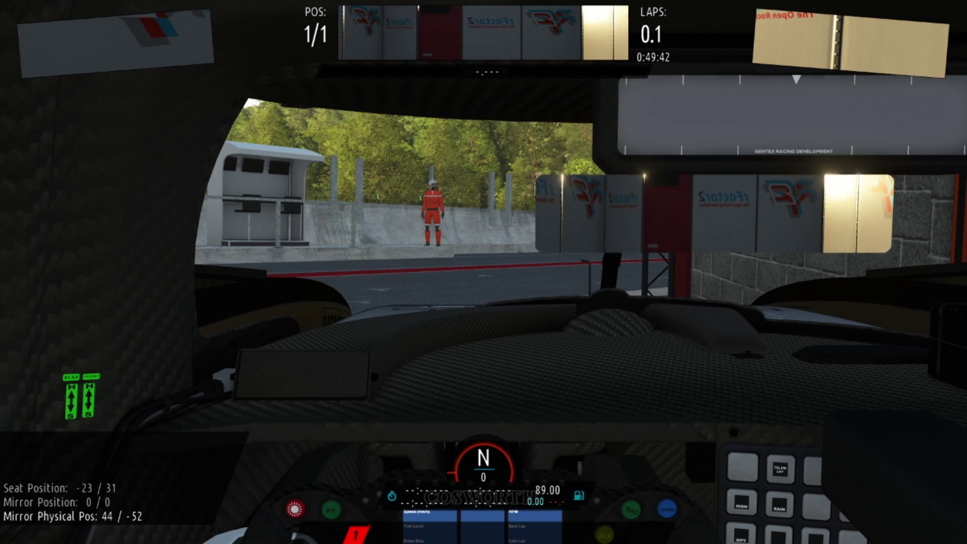
key("shift+Down")
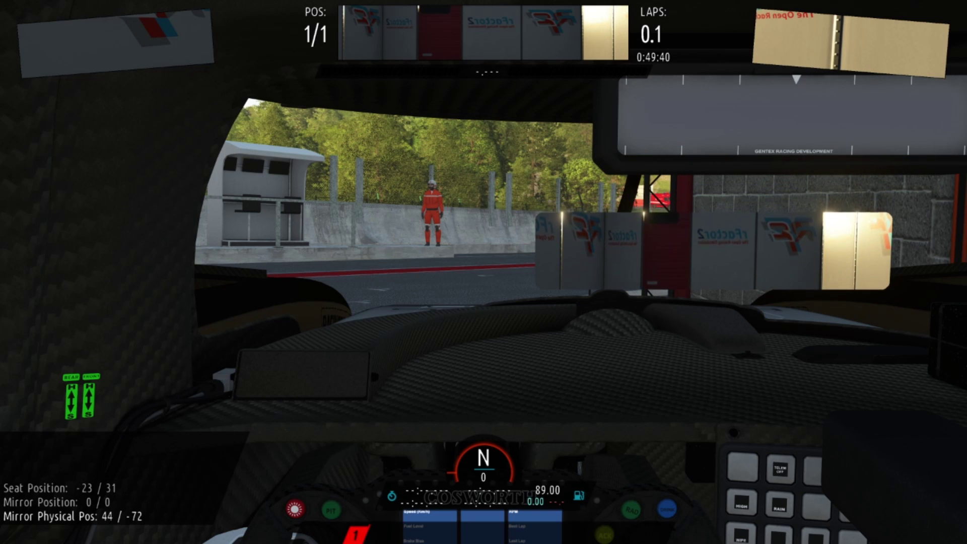
key("shift+Down")
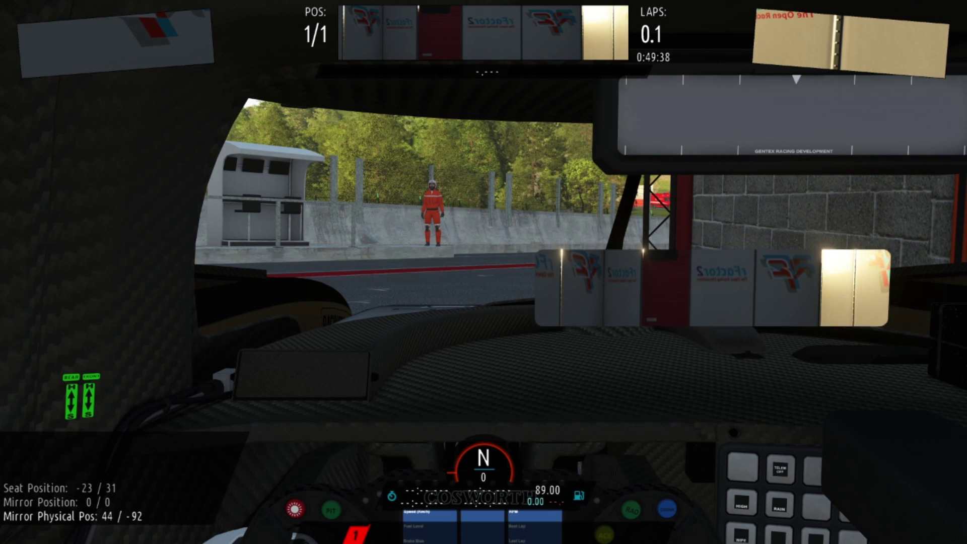
key("shift+Down")
key("shift+Left")
key("shift+Left")
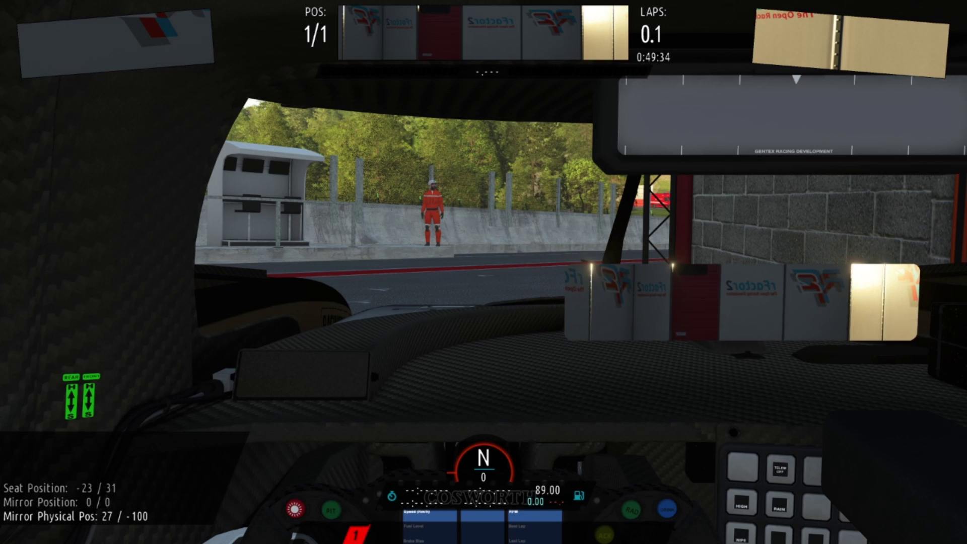
key("shift+Left")
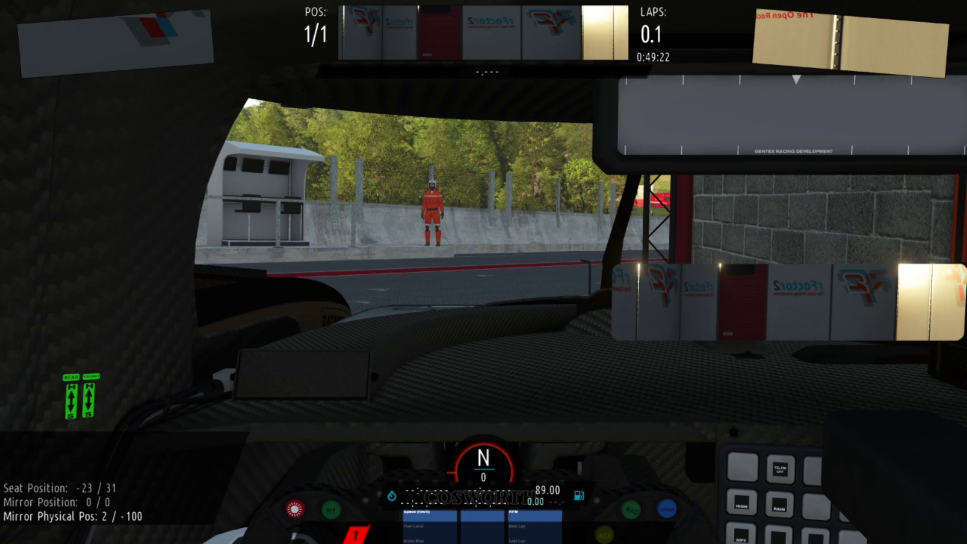
Step: Cycle through the driving cameras and return to the cockpit view
key("Insert")
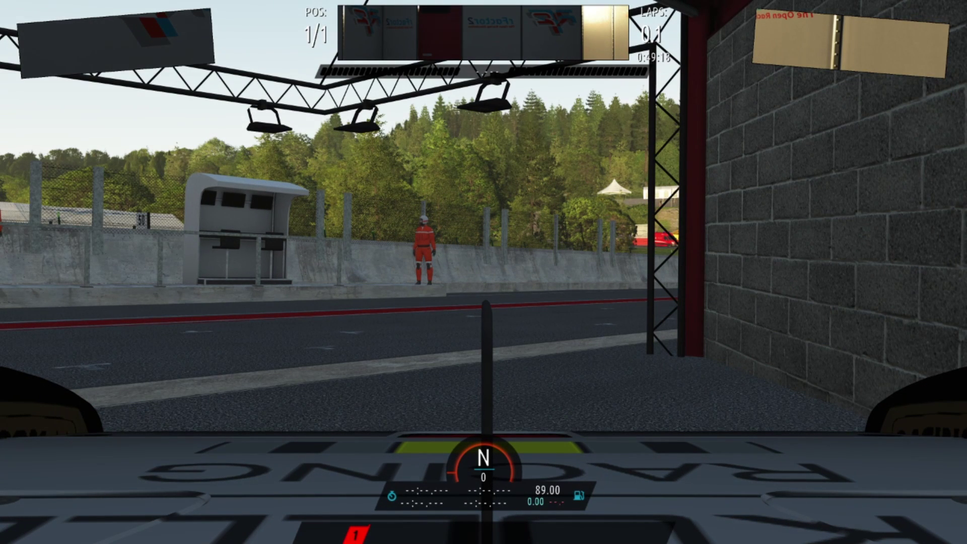
key("Insert")
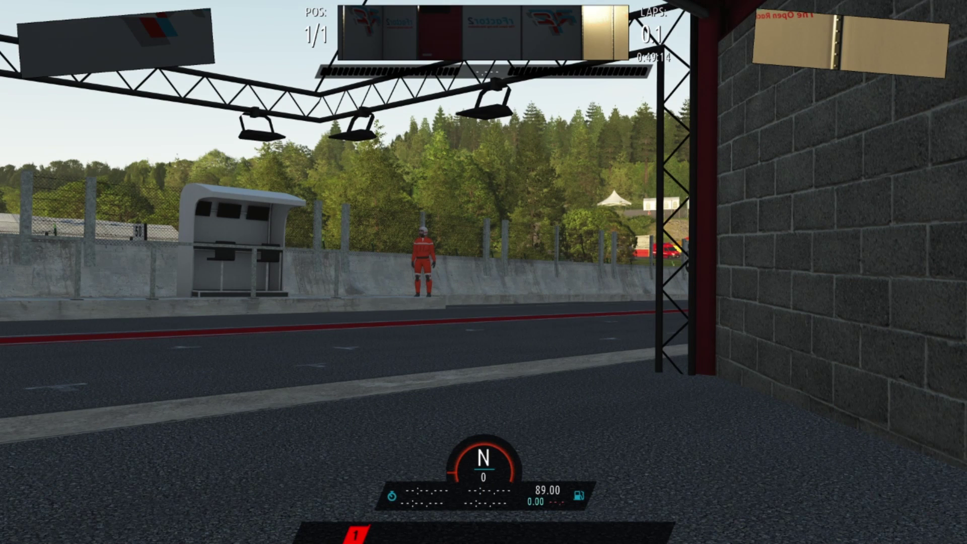
key("Insert")
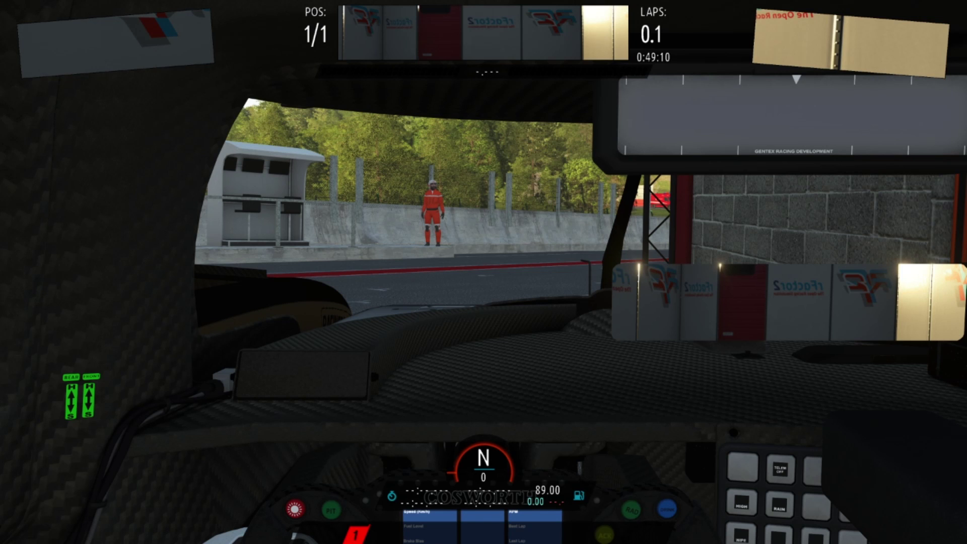
Step: Move the seat slightly further forward to seat position -20 / 31
key("Up")
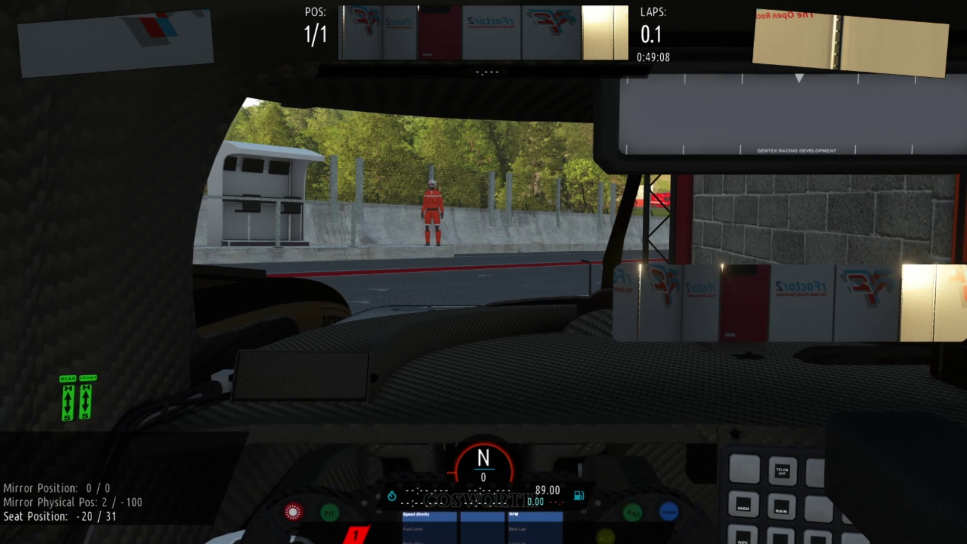
key("ctrl+Up")
key("ctrl+Up")
key("ctrl+Up")
key("ctrl+Up")
key("ctrl+Up")
key("ctrl+Down")
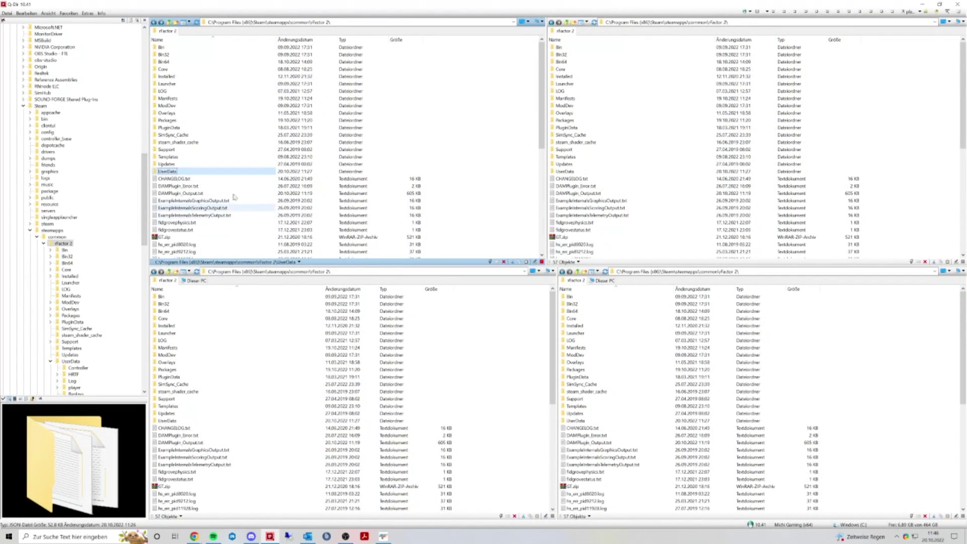
Step: Switch to Q-Dir, go to rFactor 2's UserData\player folder, and open player.JSON in Notepad++ to browse its settings
double_click(212, 171)
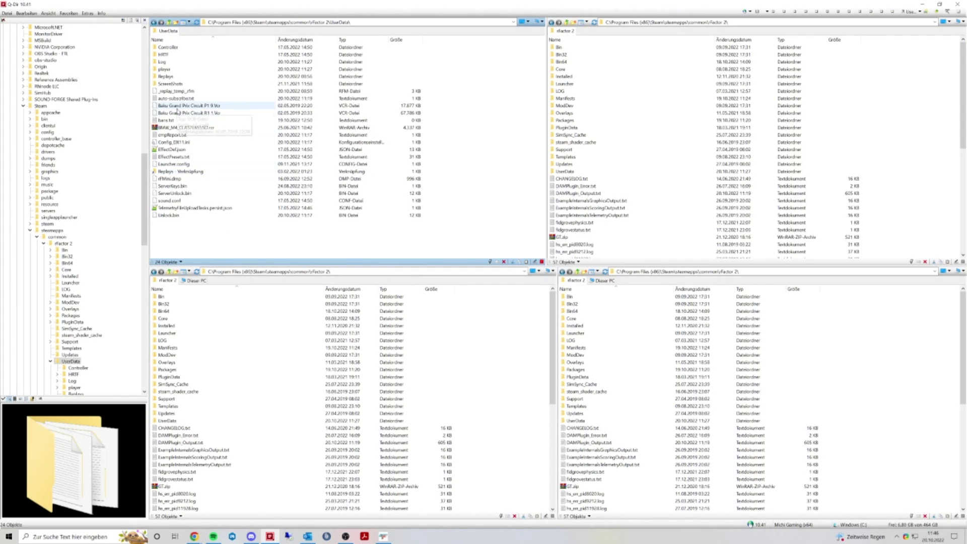
double_click(166, 69)
scroll(176, 151, "down", 4)
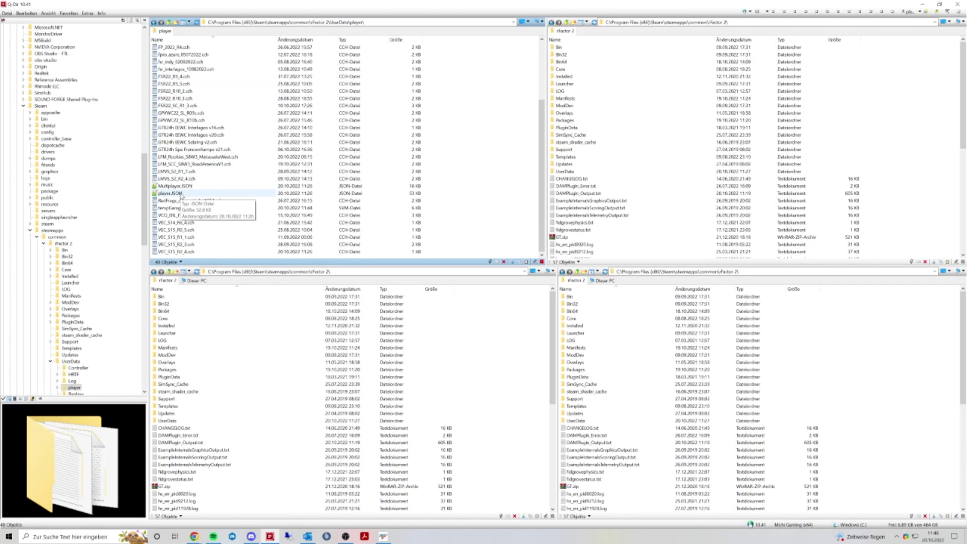
double_click(171, 194)
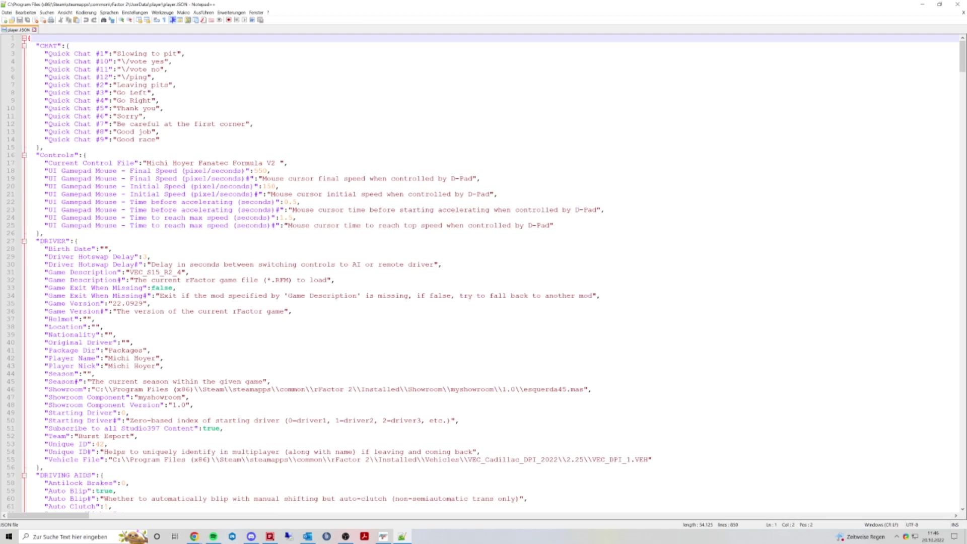
scroll(484, 272, "down", 1)
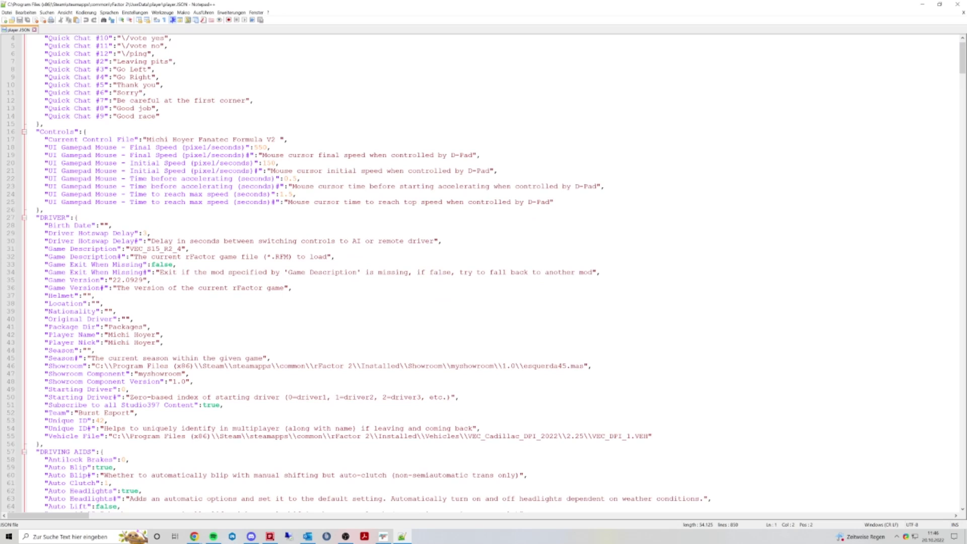
Step: Search player.JSON for "moving rearview" and move the search dialog slightly aside
scroll(483, 272, "down", 1)
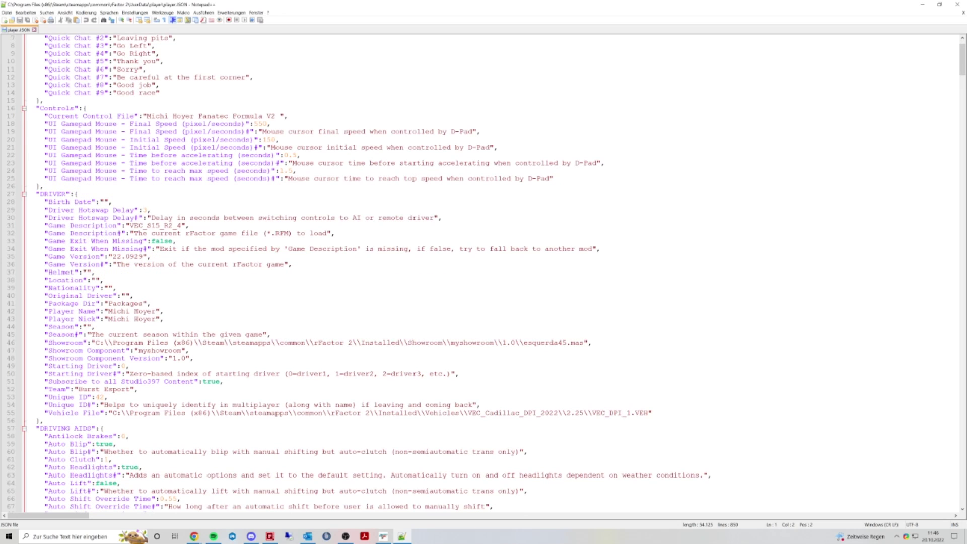
key("ctrl+f")
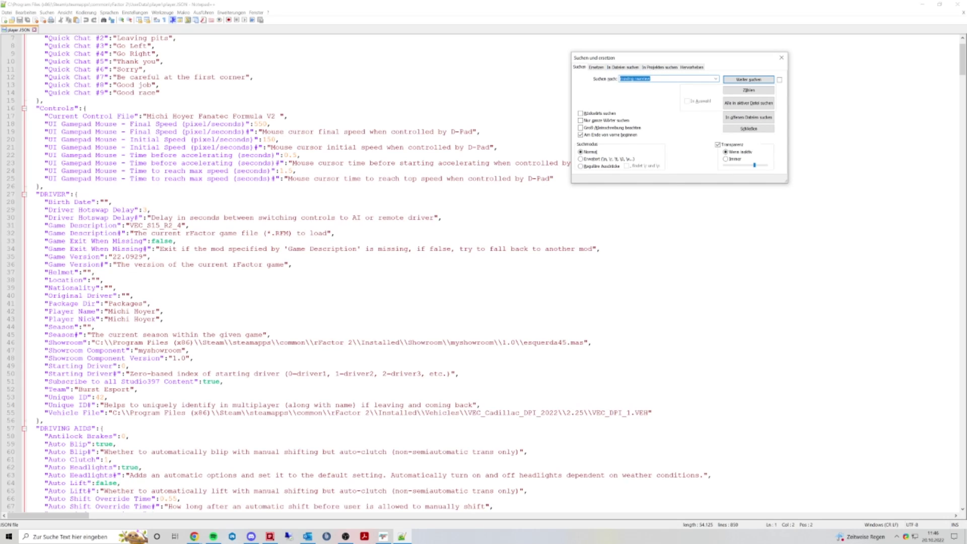
left_click(749, 79)
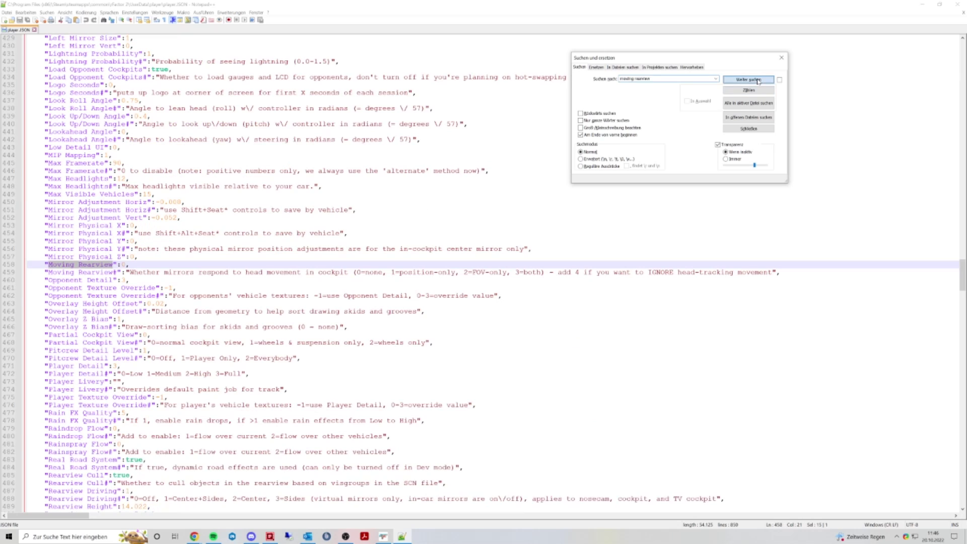
left_click_drag(693, 61, 681, 44)
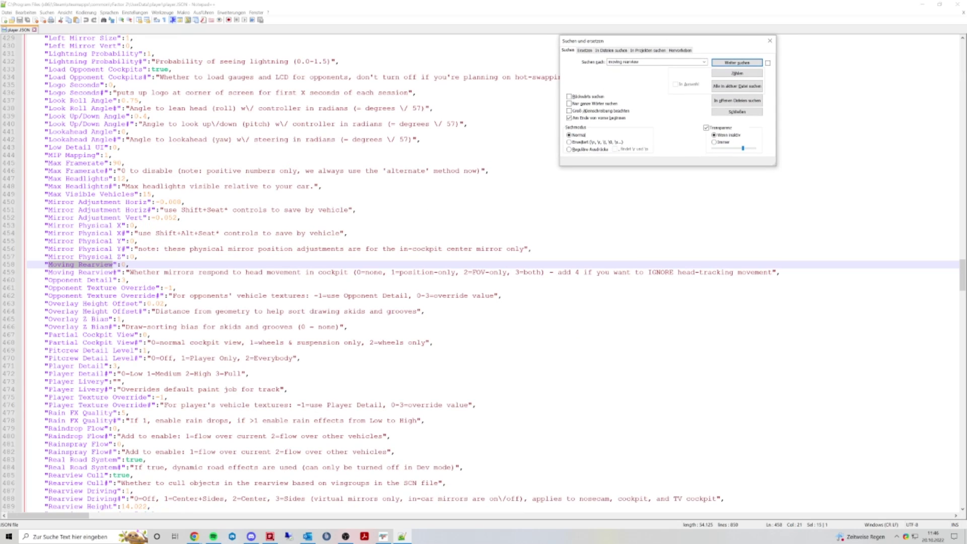
Step: Select the Moving Rearview value, and highlight the option explanation in its description line from "Whether mirrors respond" through the 3=both option
left_click(121, 265)
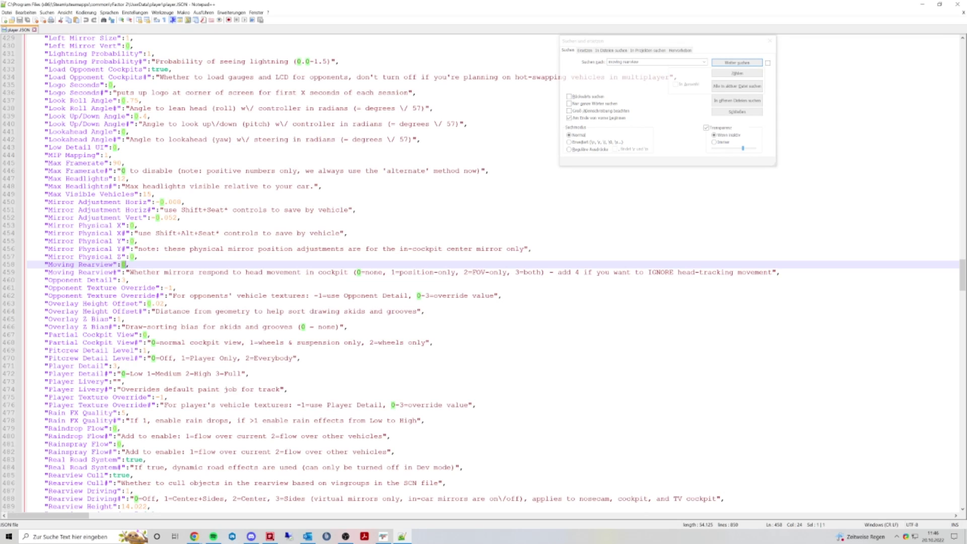
left_click(86, 272)
left_click_drag(129, 273, 514, 272)
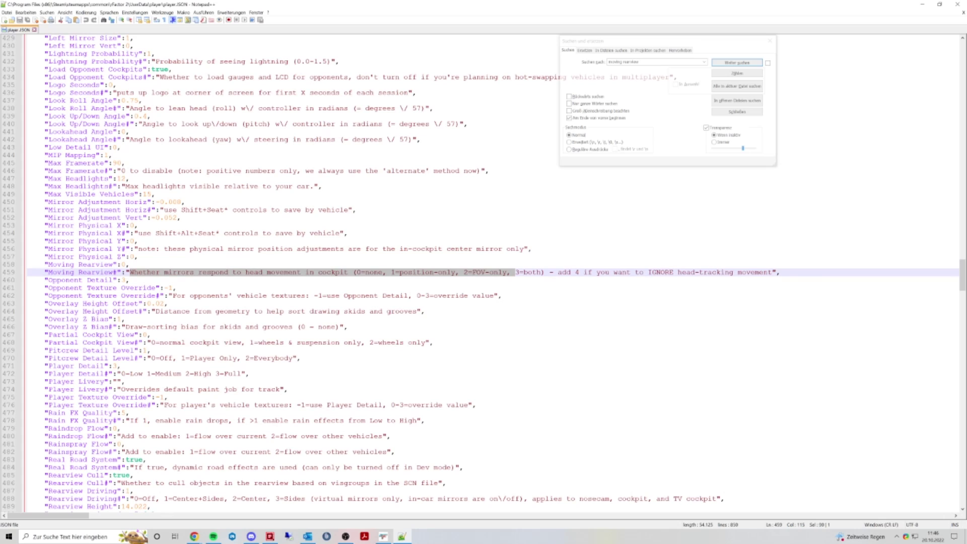
key("shift+Right")
key("shift+Right")
key("shift+Right")
key("shift+Right")
key("shift+Right")
key("shift+Right")
key("shift+Right")
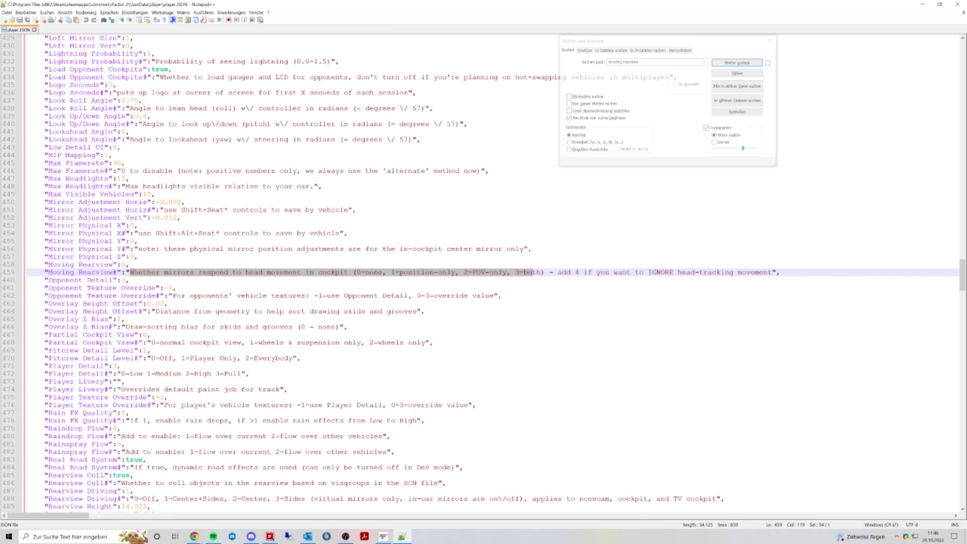